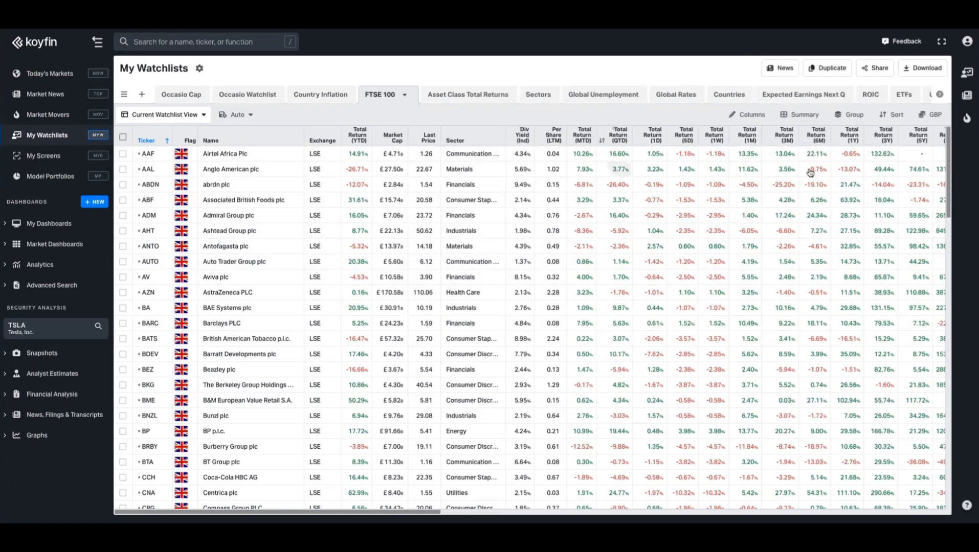
Share the FTSE 100 watchlist with a new user by entering their e-mail address and granting Editor access.
{"action": "left_click", "coordinate": [876, 68]}
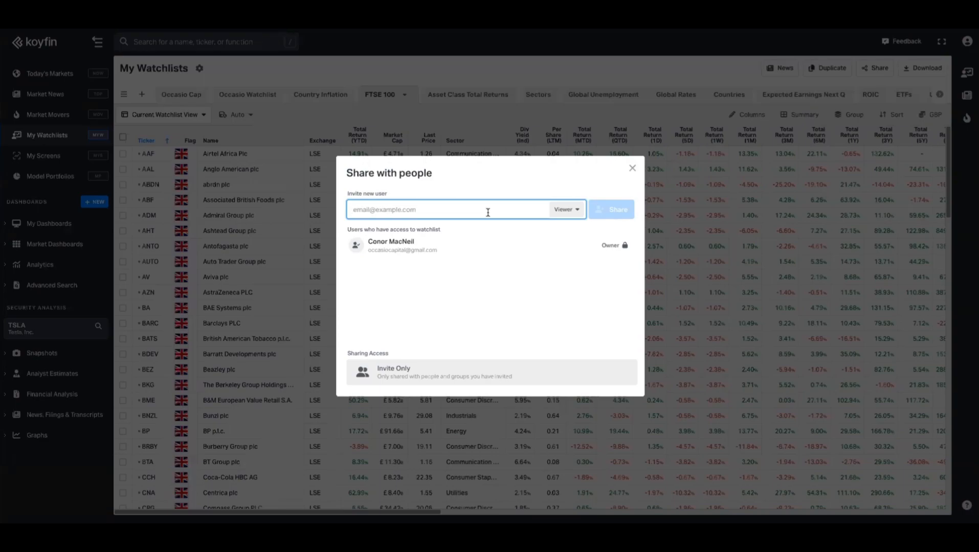
{"action": "key", "text": "ctrl+v"}
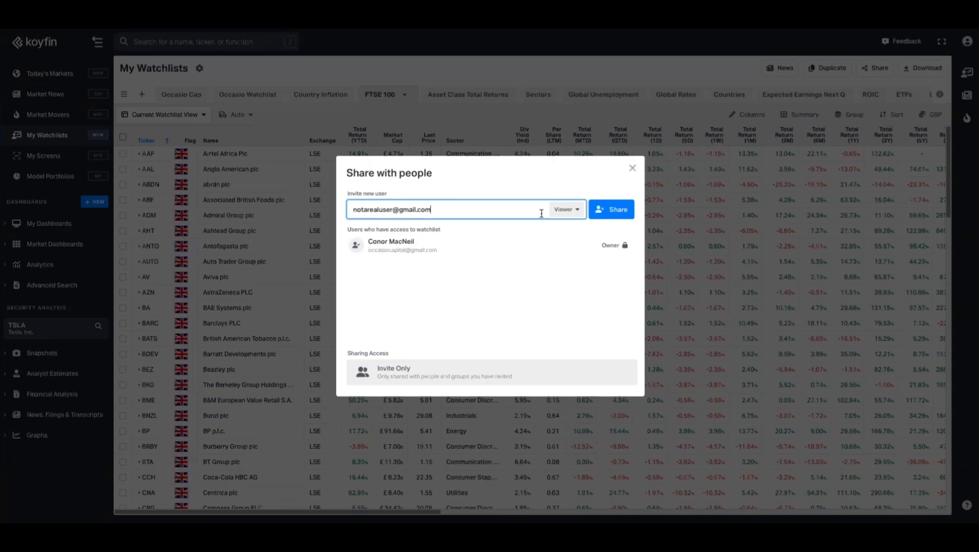
{"action": "left_click", "coordinate": [562, 211]}
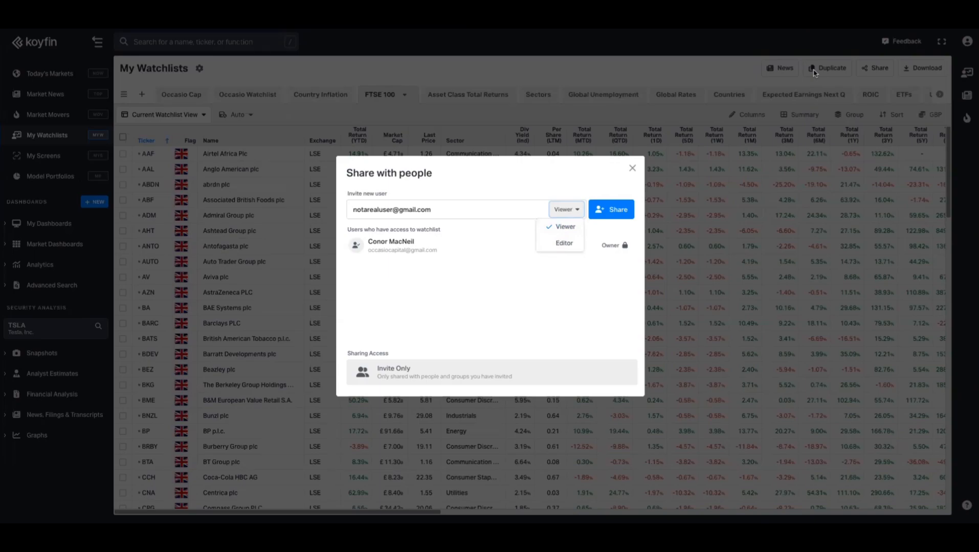
{"action": "left_click", "coordinate": [547, 246]}
{"action": "left_click", "coordinate": [544, 277]}
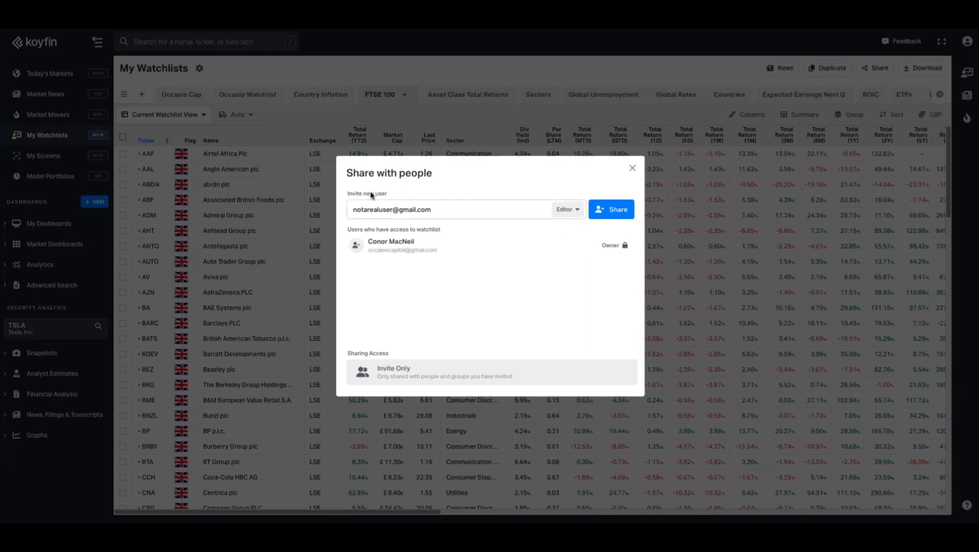
{"action": "left_click", "coordinate": [609, 221]}
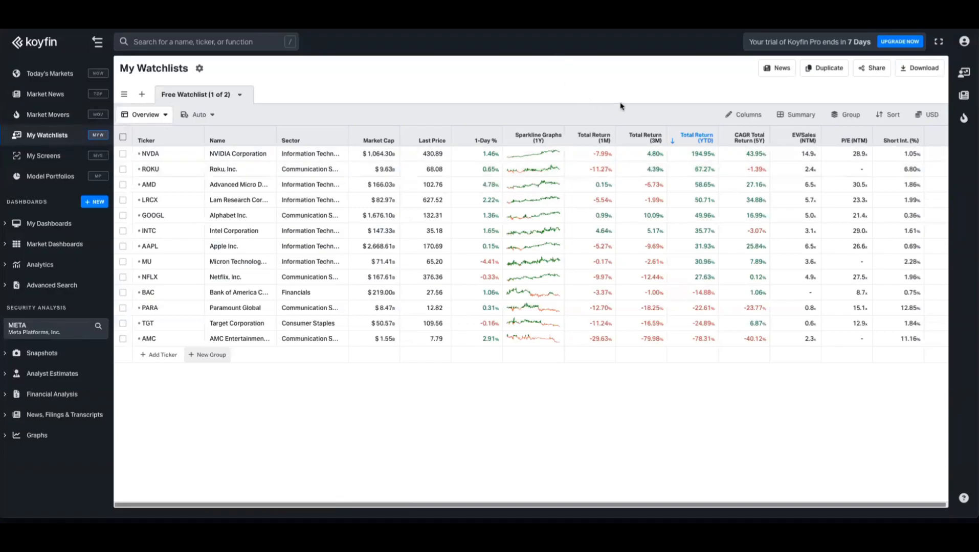
In the recipient's account, open the FTSE 100 watchlist shared under My Data and save it to the account's own watchlists.
{"action": "left_click", "coordinate": [964, 41]}
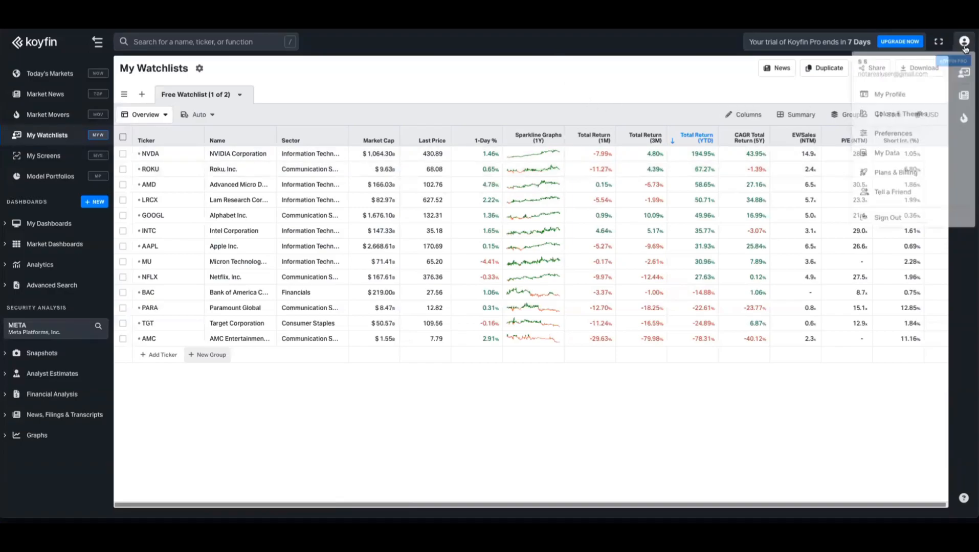
{"action": "left_click", "coordinate": [882, 154]}
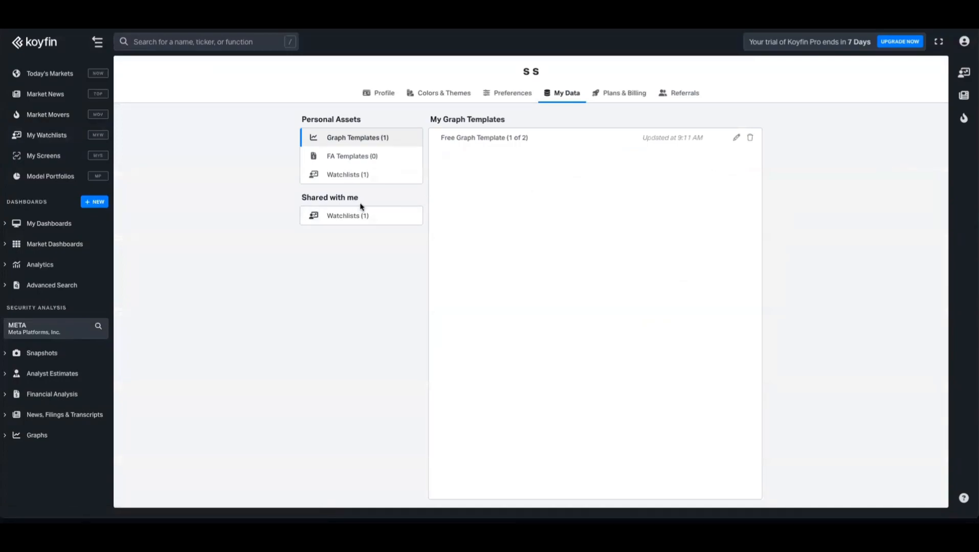
{"action": "left_click", "coordinate": [362, 217]}
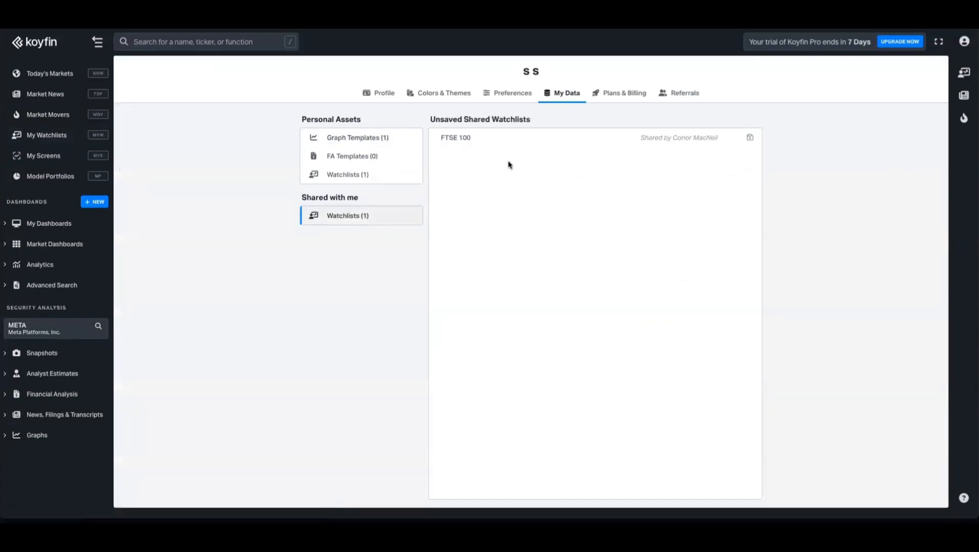
{"action": "left_click", "coordinate": [456, 138]}
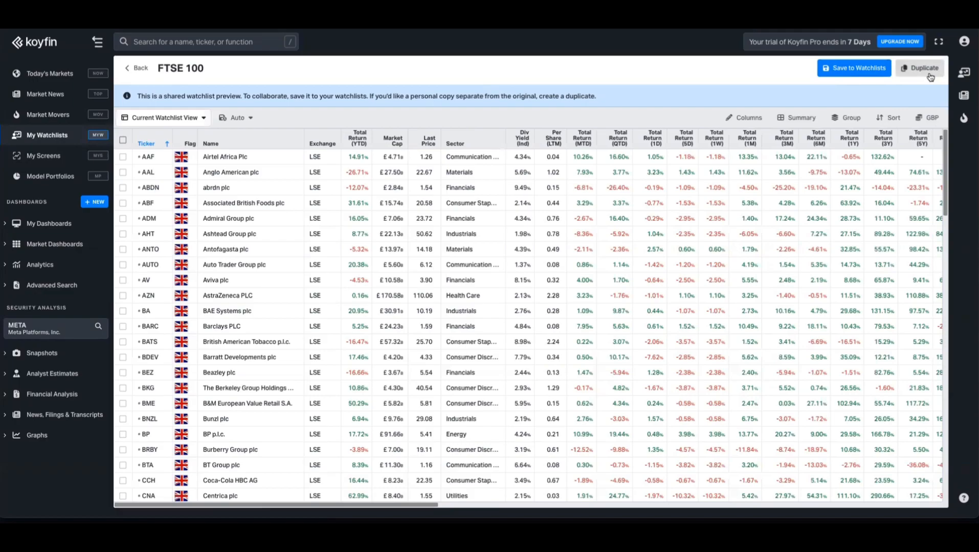
{"action": "left_click", "coordinate": [838, 72]}
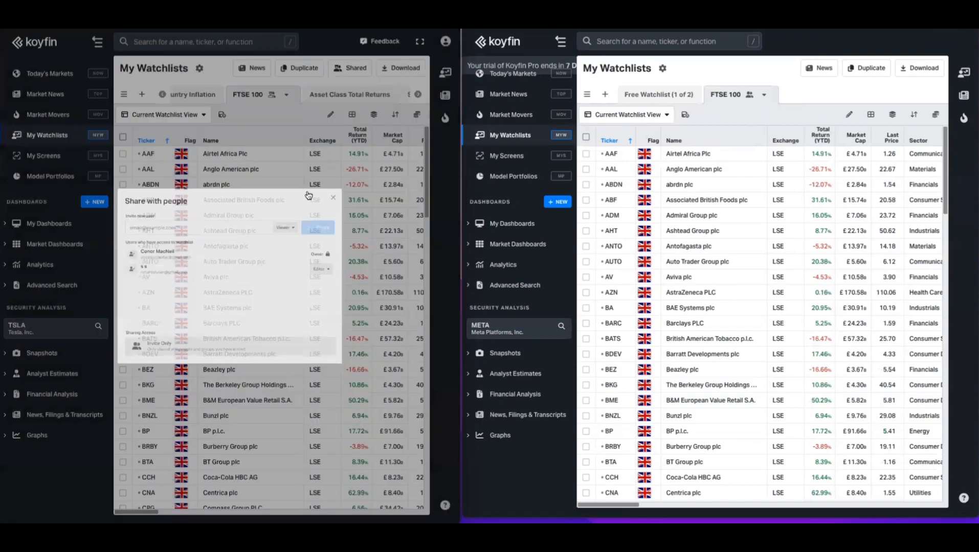
In the recipient's FTSE 100 watchlist, narrow the Name column and add a 52-Week High column between Flag and Name.
{"action": "left_click", "coordinate": [368, 250]}
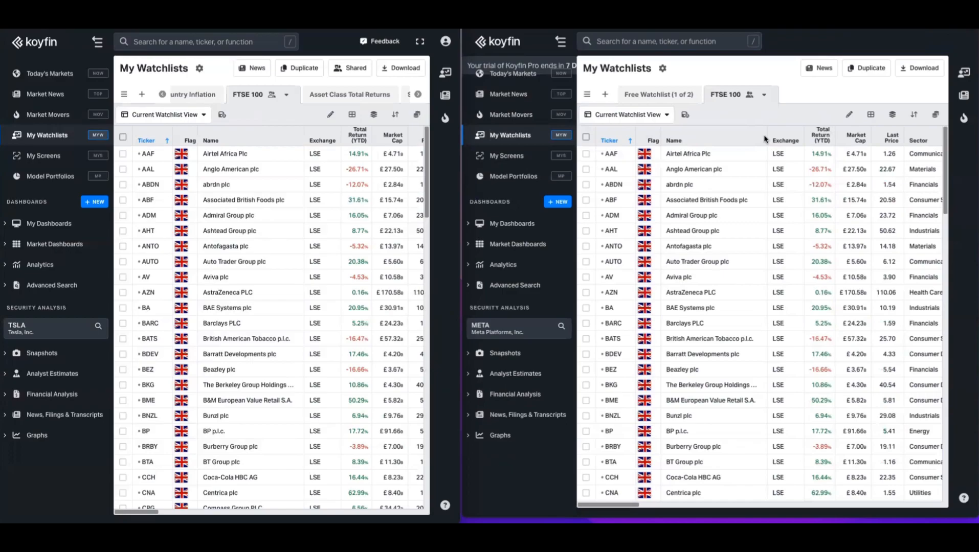
{"action": "left_click_drag", "start_coordinate": [766, 140], "coordinate": [701, 141]}
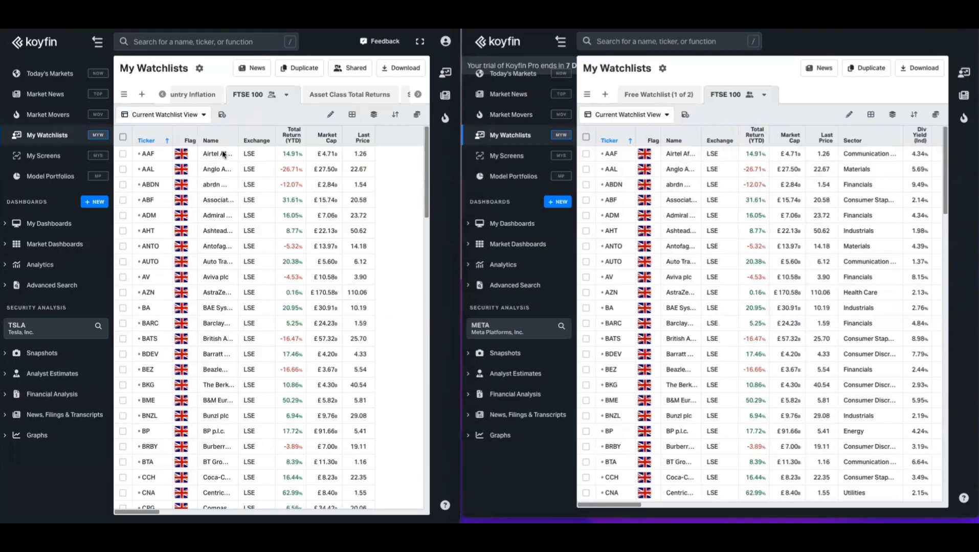
{"action": "left_click", "coordinate": [849, 114]}
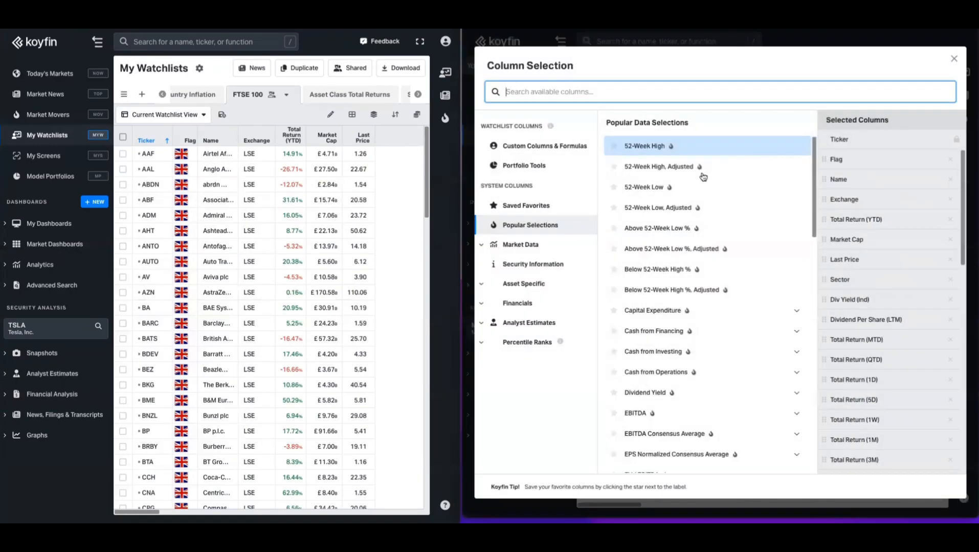
{"action": "left_click", "coordinate": [657, 146]}
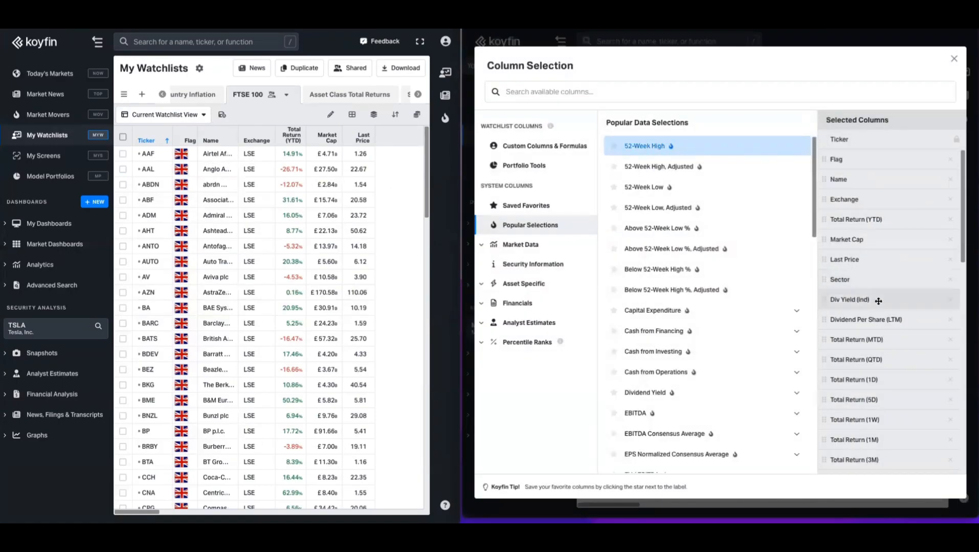
{"action": "scroll", "coordinate": [879, 302], "scroll_direction": "down", "scroll_amount": 8}
{"action": "scroll", "coordinate": [854, 388], "scroll_direction": "down", "scroll_amount": 4}
{"action": "left_click_drag", "start_coordinate": [825, 462], "coordinate": [832, 179]}
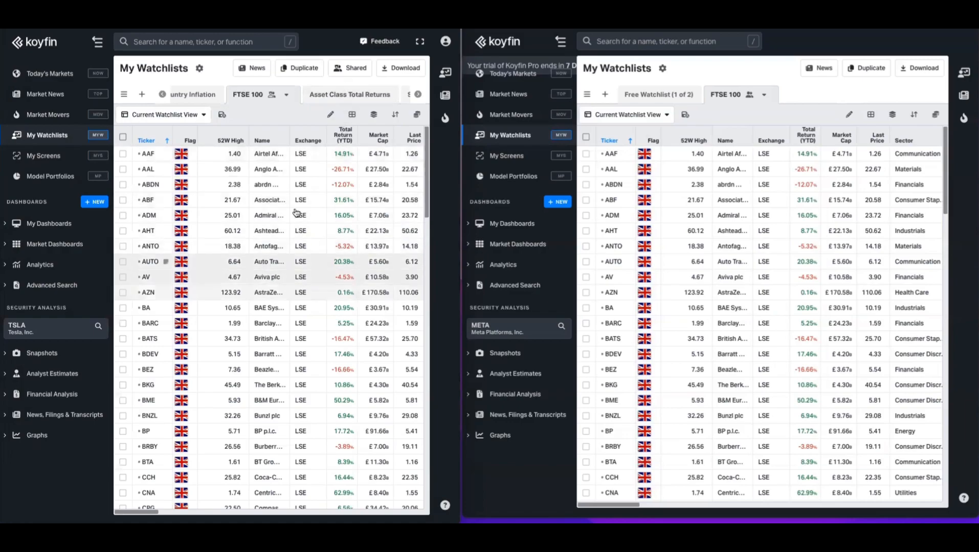
In the owner's account, change the invited user's access to the FTSE 100 watchlist to Viewer.
{"action": "left_click", "coordinate": [350, 68]}
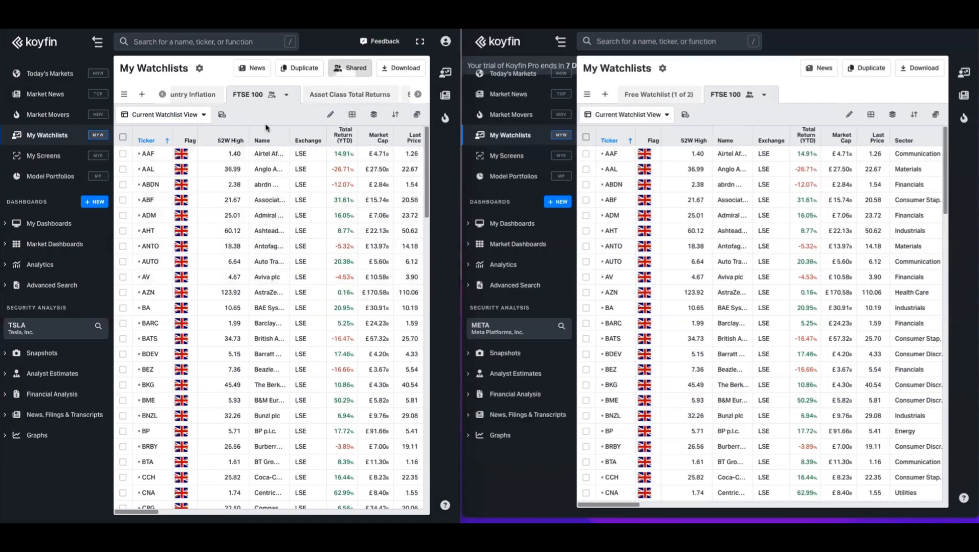
{"action": "left_click", "coordinate": [339, 73]}
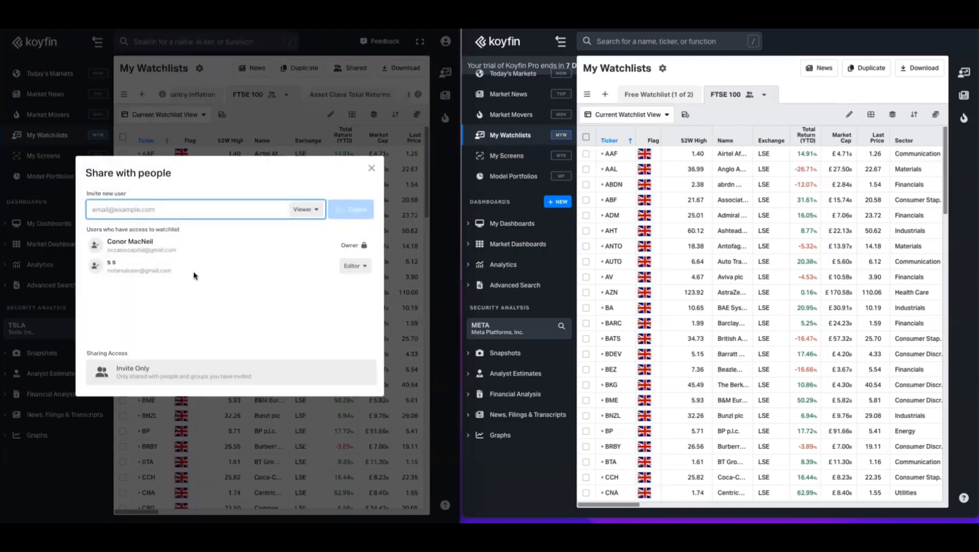
{"action": "left_click", "coordinate": [365, 266]}
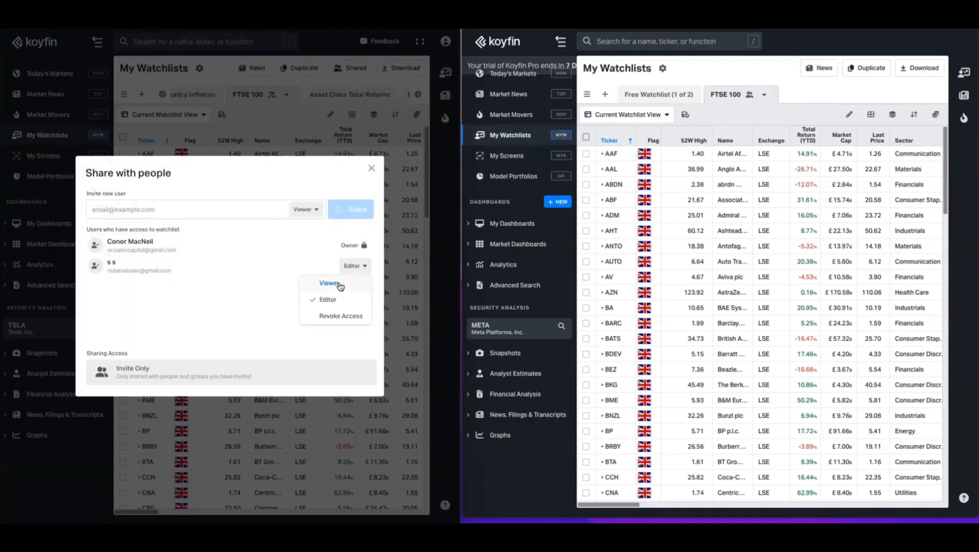
{"action": "left_click", "coordinate": [339, 285]}
{"action": "left_click", "coordinate": [262, 281]}
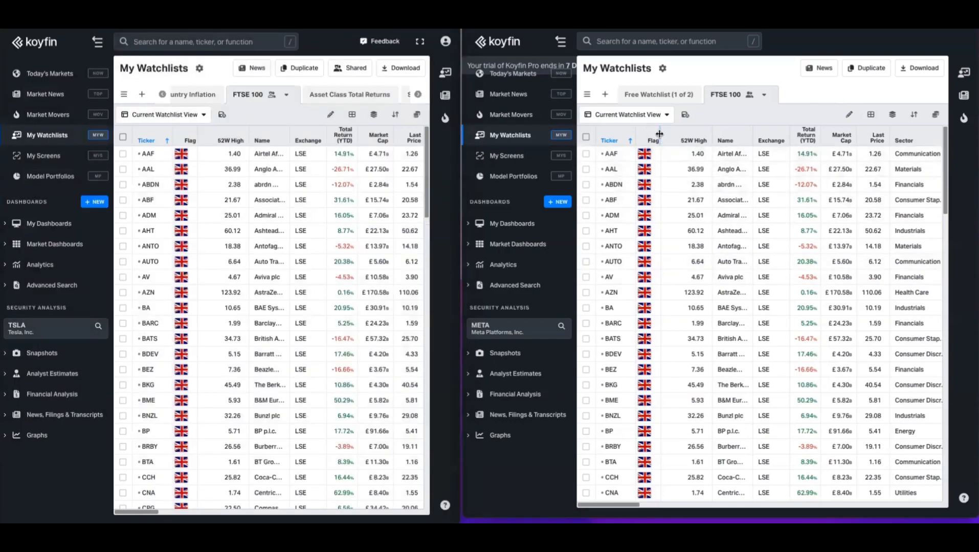
Try to widen the Name column of the shared FTSE 100 watchlist in the recipient's account.
{"action": "left_click_drag", "start_coordinate": [752, 134], "coordinate": [763, 133]}
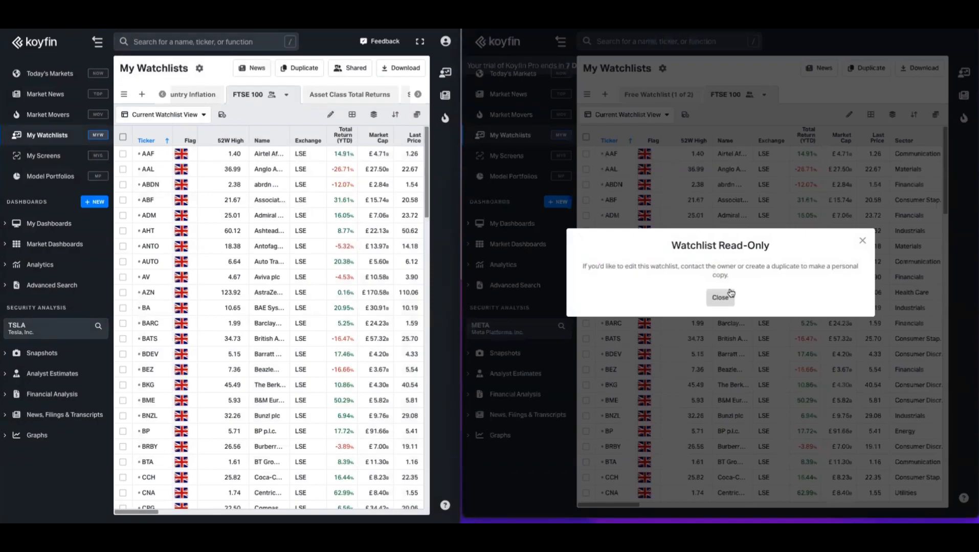
{"action": "left_click", "coordinate": [720, 297]}
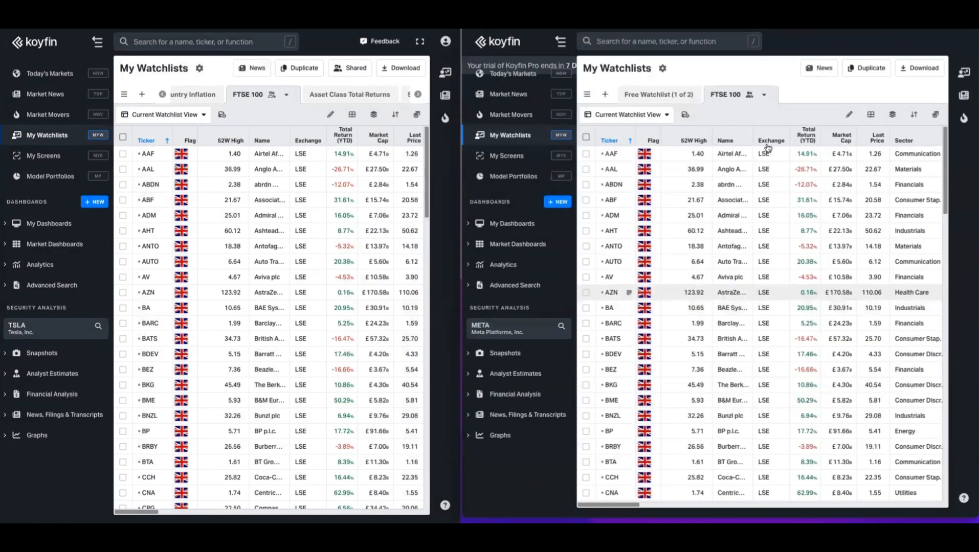
Duplicate the recipient's shared watchlist as "FTSE 100 Duplicate" and widen the copy's 52W High column.
{"action": "left_click", "coordinate": [878, 75]}
{"action": "type", "text": "Duplicate"}
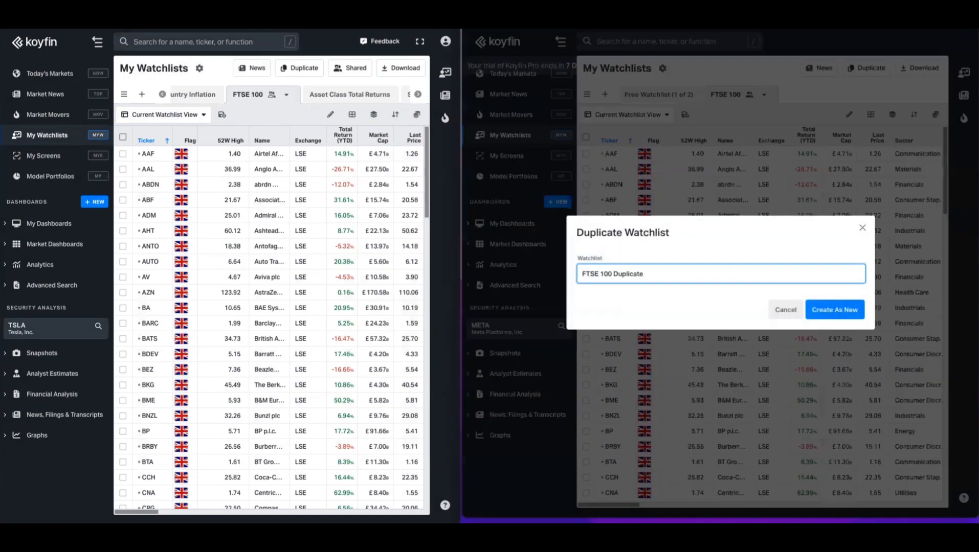
{"action": "key", "text": "Return"}
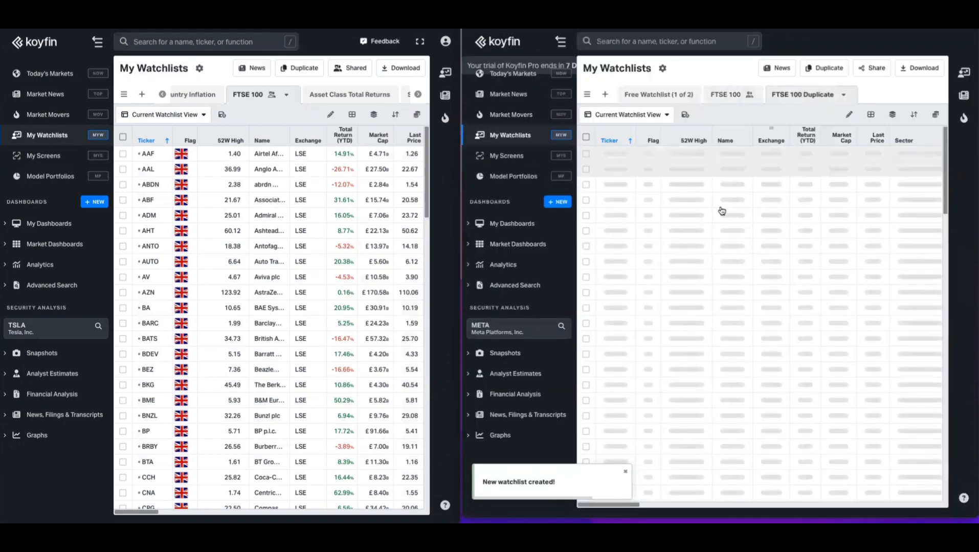
{"action": "left_click_drag", "start_coordinate": [708, 134], "coordinate": [773, 135]}
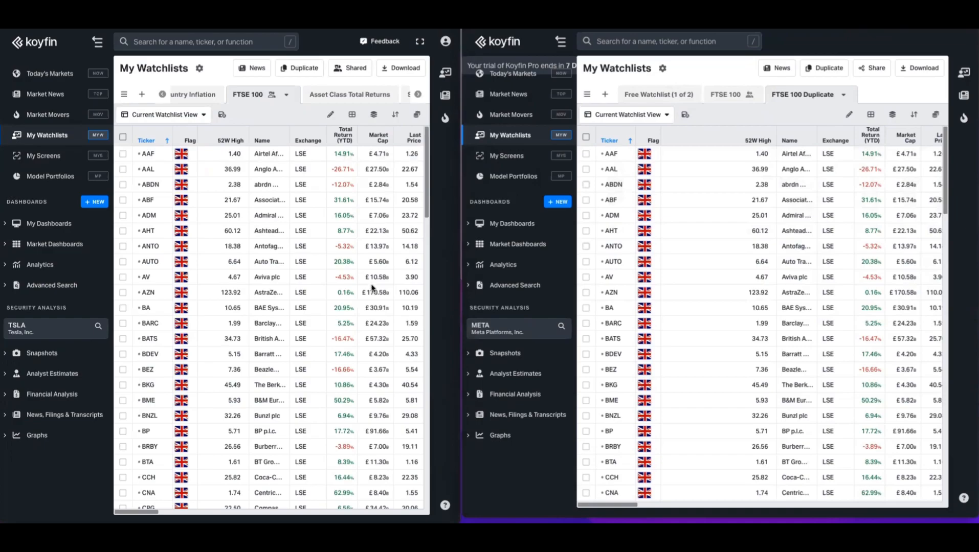
In the owner's account, share the Country Inflation watchlist with the recipient's e-mail address, granting Viewer access.
{"action": "left_click", "coordinate": [194, 94]}
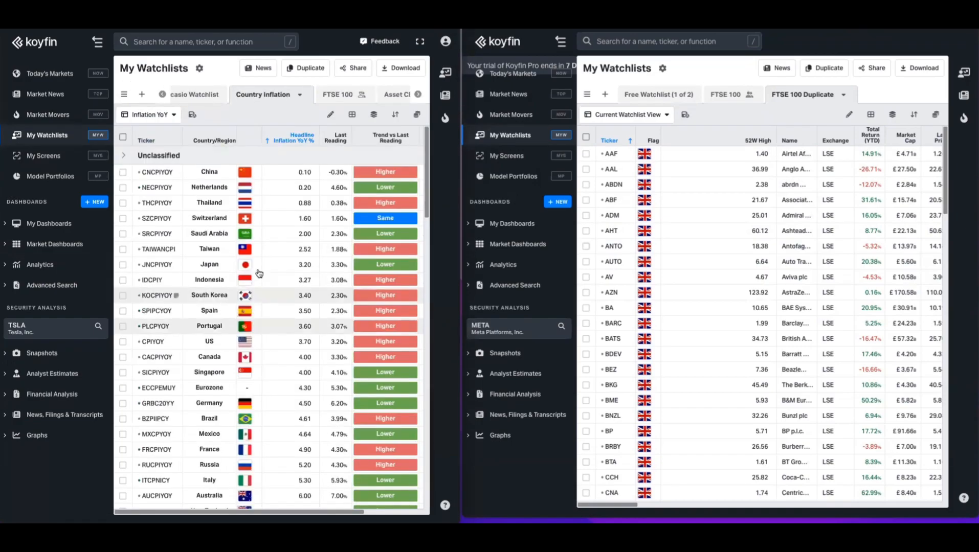
{"action": "scroll", "coordinate": [286, 286], "scroll_direction": "down", "scroll_amount": 6}
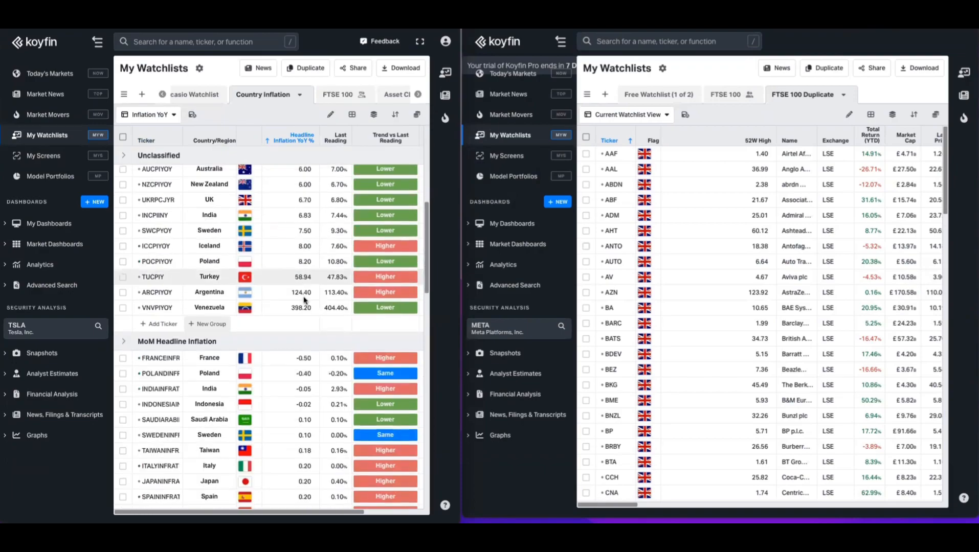
{"action": "scroll", "coordinate": [304, 299], "scroll_direction": "down", "scroll_amount": 4}
{"action": "scroll", "coordinate": [302, 317], "scroll_direction": "up", "scroll_amount": 10}
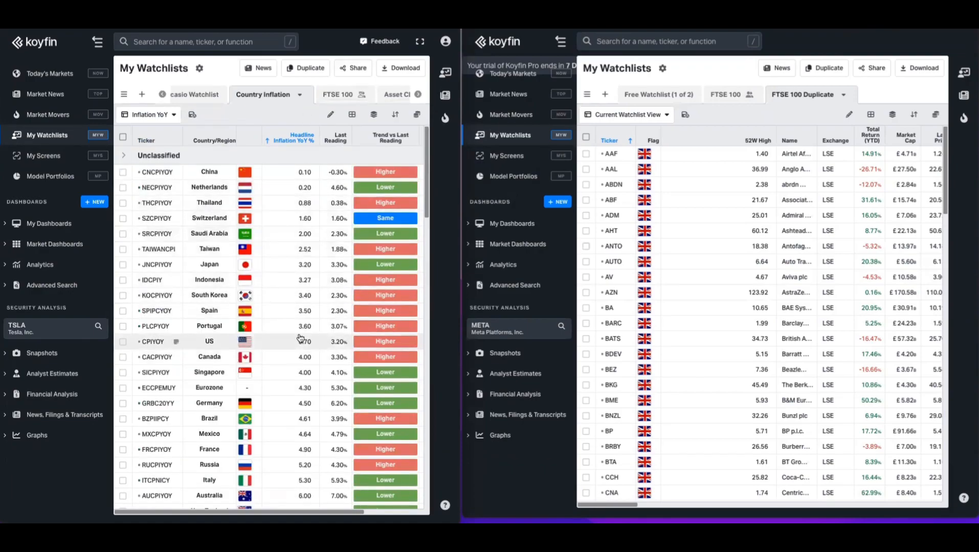
{"action": "left_click", "coordinate": [353, 68]}
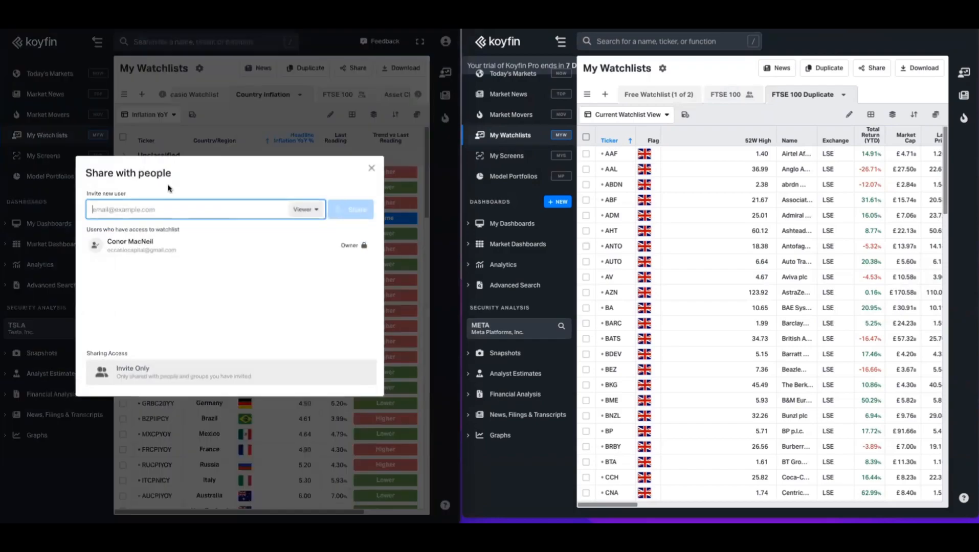
{"action": "key", "text": "ctrl+v"}
{"action": "left_click", "coordinate": [305, 210]}
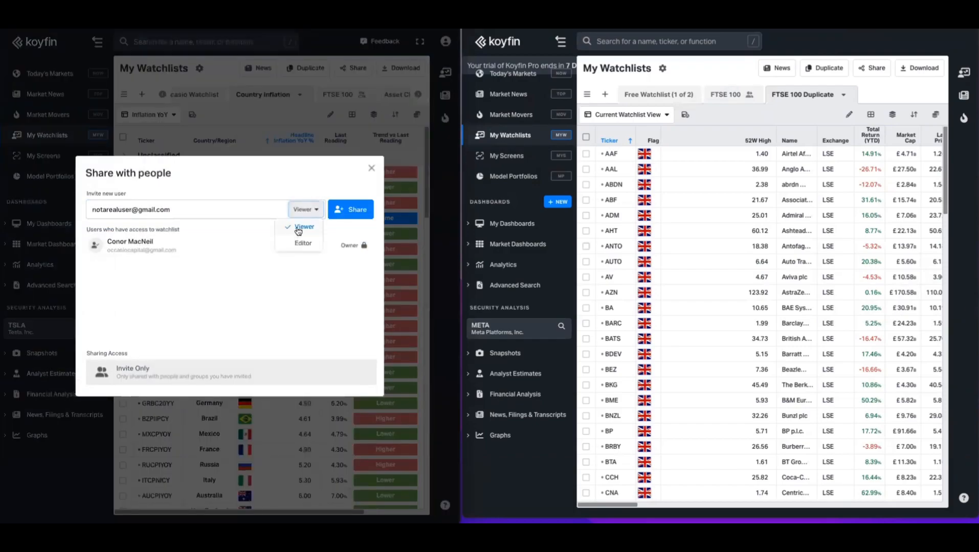
{"action": "left_click", "coordinate": [351, 209]}
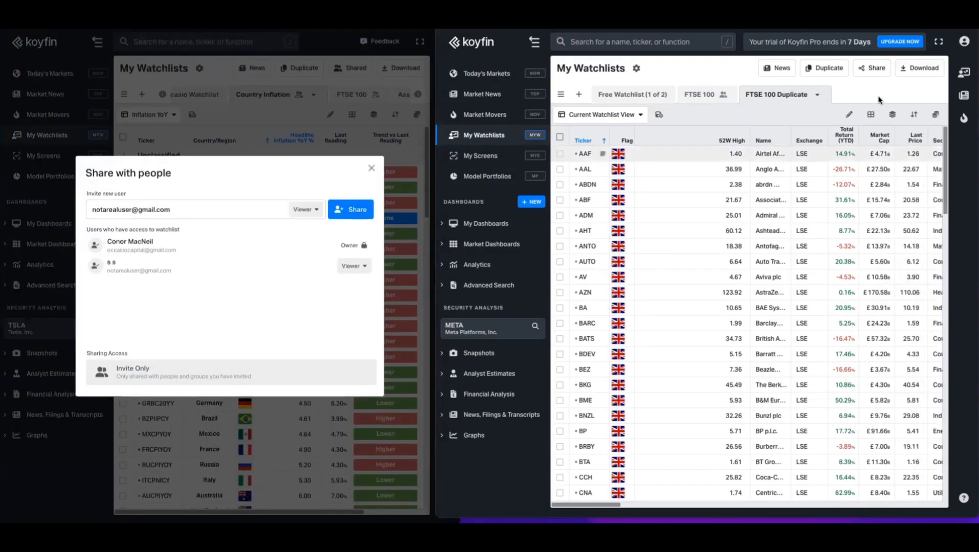
In the recipient's account, open a preview of the shared Country Inflation watchlist from My Data.
{"action": "left_click", "coordinate": [966, 43]}
{"action": "left_click", "coordinate": [890, 154]}
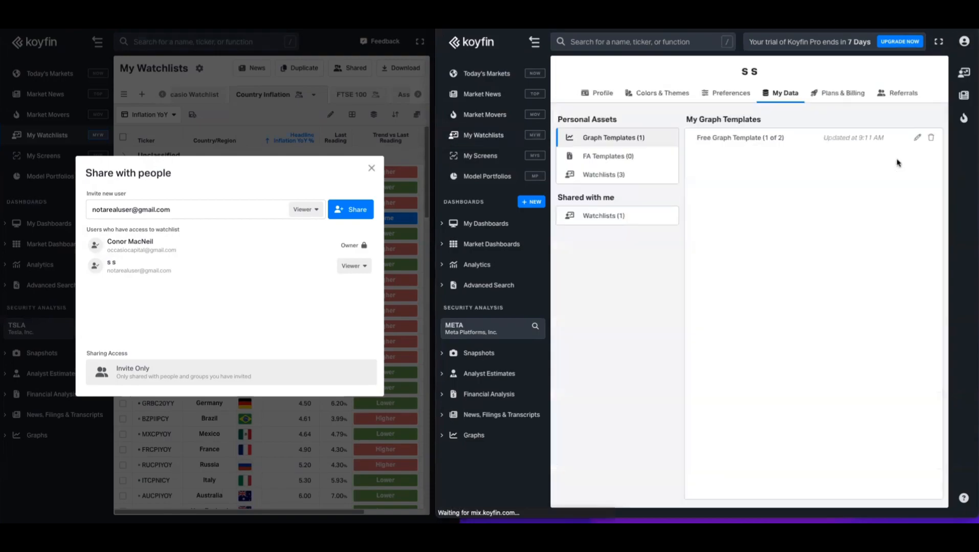
{"action": "left_click", "coordinate": [607, 223]}
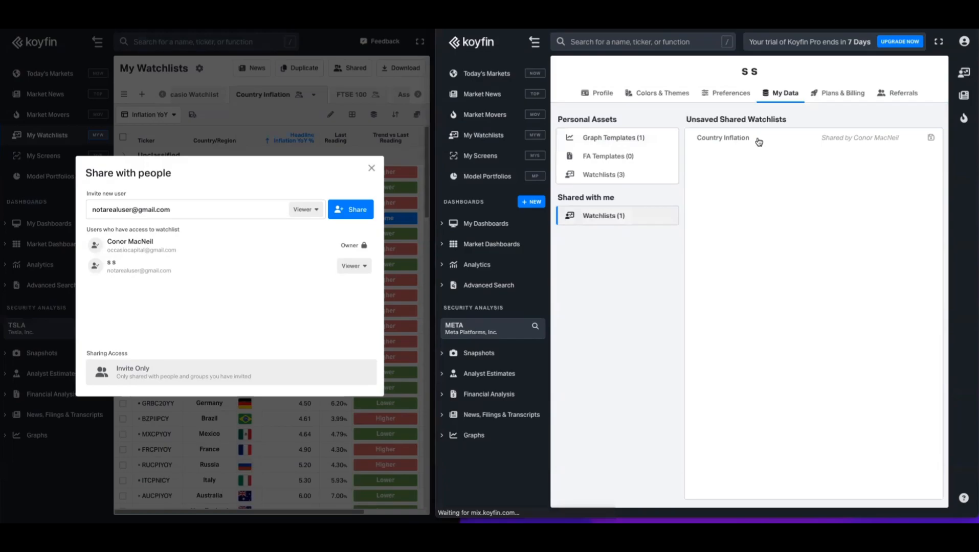
{"action": "left_click", "coordinate": [734, 143]}
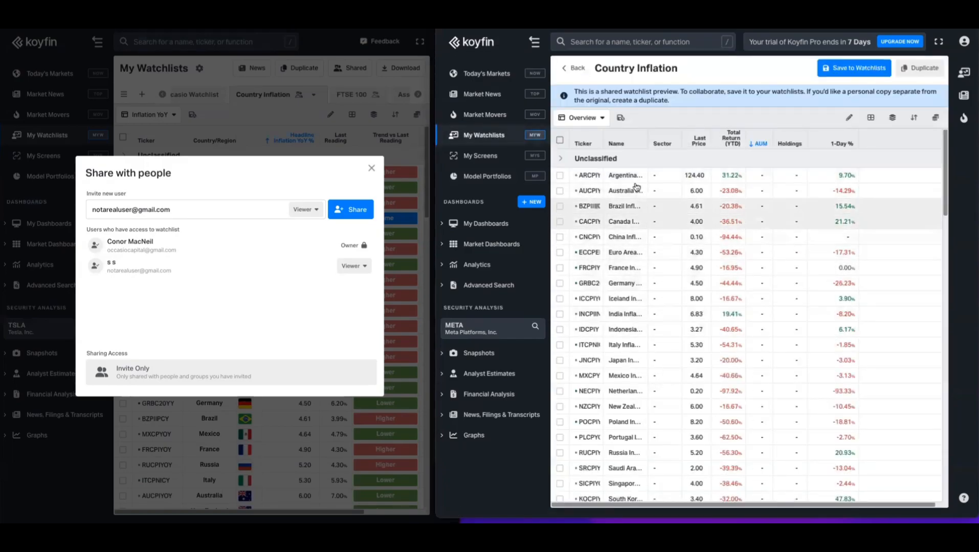
Switch the Country Inflation watchlist preview to the Inflation YoY view.
{"action": "left_click", "coordinate": [602, 119]}
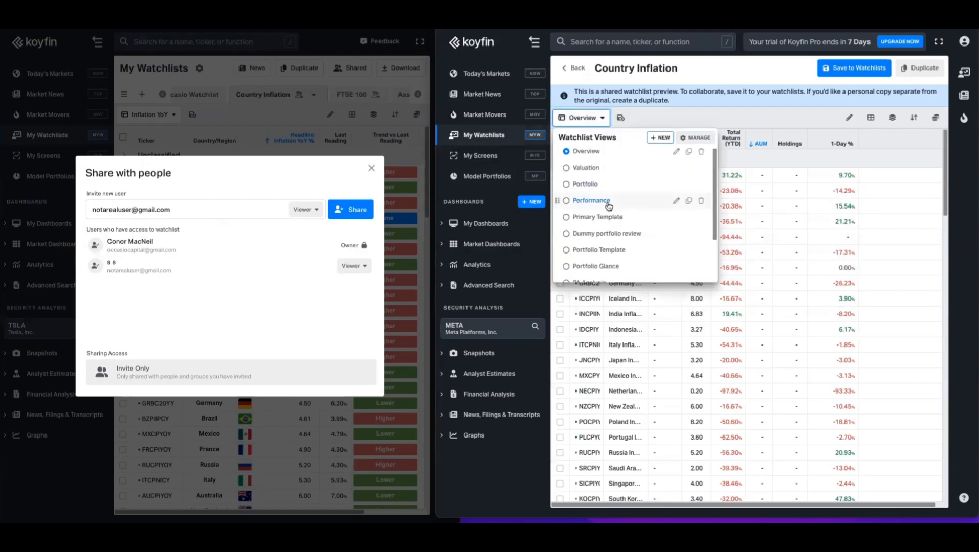
{"action": "scroll", "coordinate": [588, 220], "scroll_direction": "down", "scroll_amount": 2}
{"action": "left_click", "coordinate": [588, 275]}
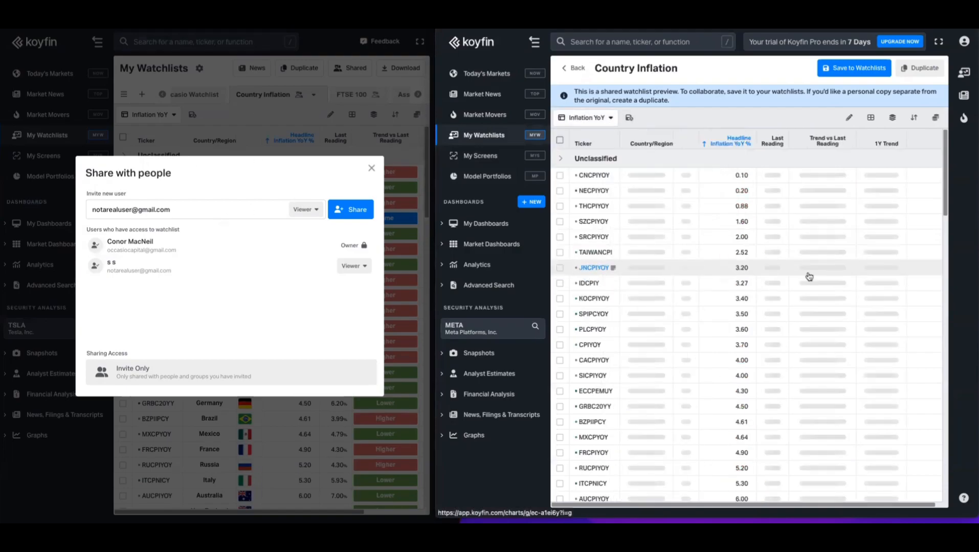
Save the previewed shared Country Inflation watchlist to the recipient's own watchlists.
{"action": "scroll", "coordinate": [743, 302], "scroll_direction": "down", "scroll_amount": 5}
{"action": "scroll", "coordinate": [743, 302], "scroll_direction": "up", "scroll_amount": 10}
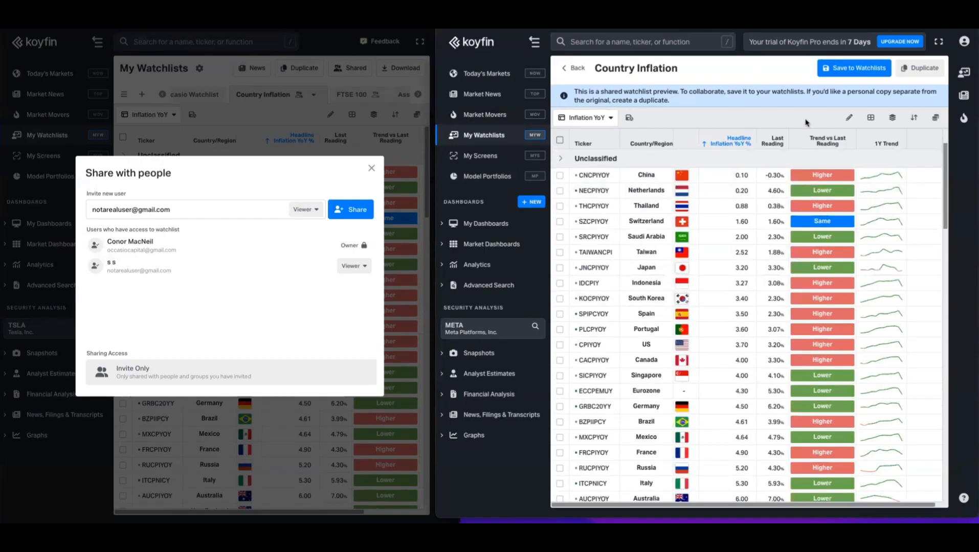
{"action": "left_click", "coordinate": [832, 74]}
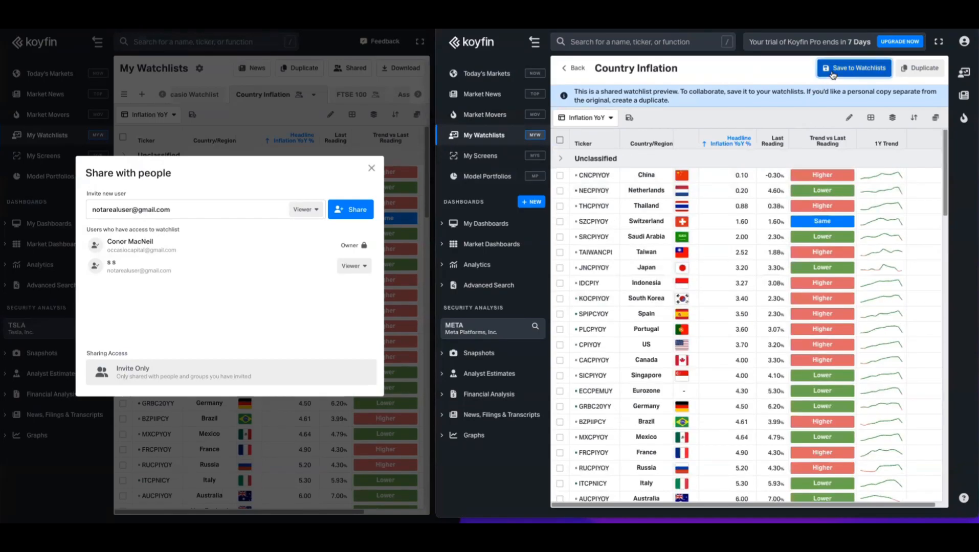
Try to widen the country flag column in the recipient's Country Inflation watchlist, and dismiss the resulting dialog.
{"action": "left_click_drag", "start_coordinate": [696, 137], "coordinate": [750, 144]}
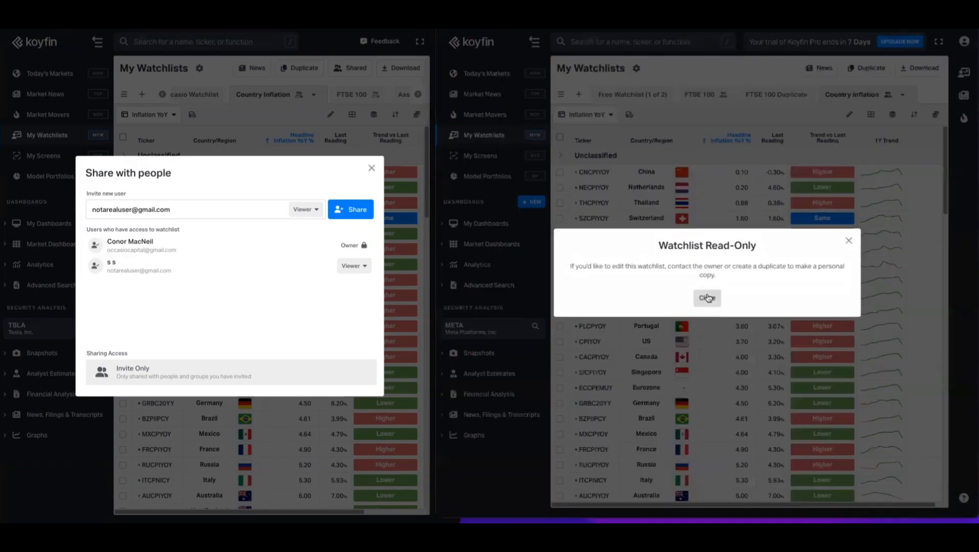
{"action": "left_click", "coordinate": [708, 298]}
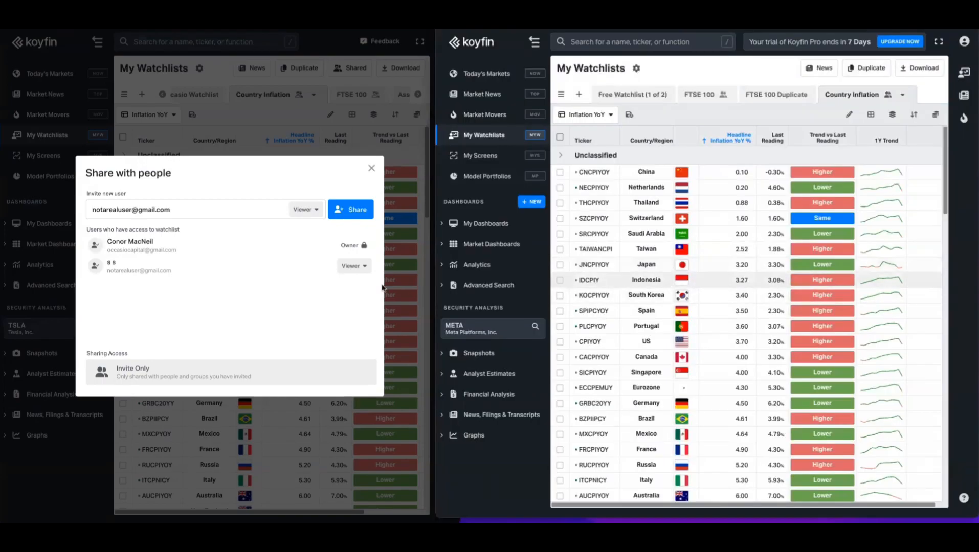
In the owner's account, change the recipient's access to the Country Inflation watchlist to Editor and close the sharing dialog.
{"action": "left_click", "coordinate": [361, 270]}
{"action": "left_click", "coordinate": [361, 267]}
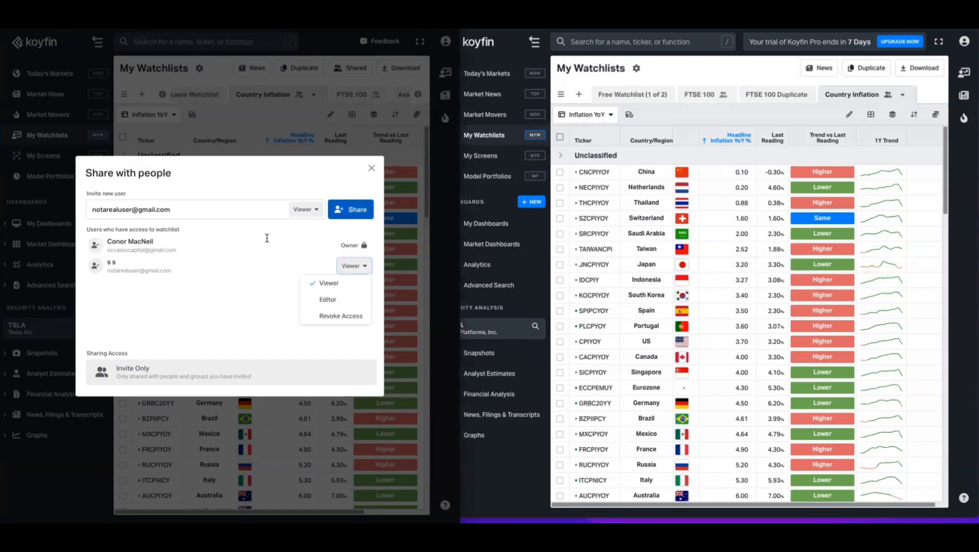
{"action": "left_click", "coordinate": [326, 300]}
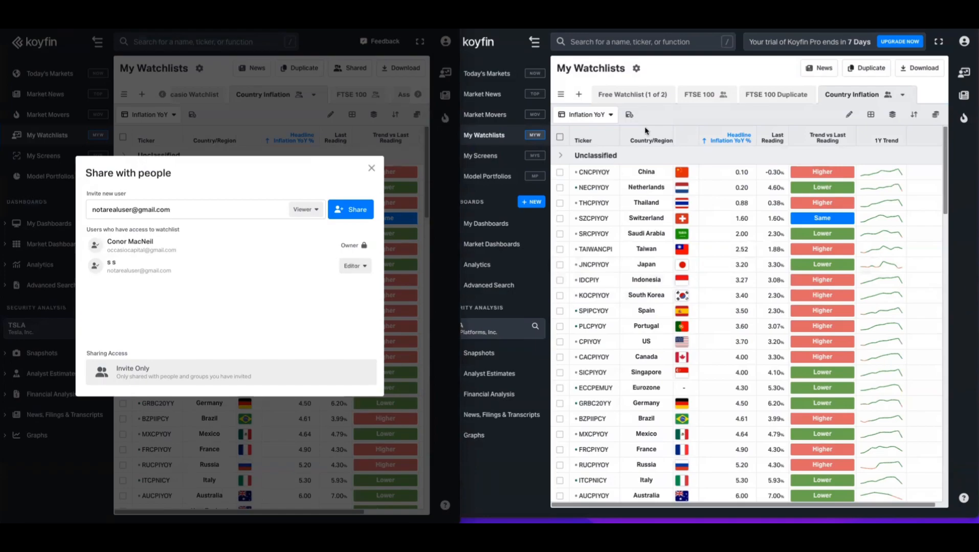
{"action": "left_click", "coordinate": [372, 168]}
In the recipient's account, widen the Country/Region column of the Country Inflation watchlist.
{"action": "left_click", "coordinate": [660, 133]}
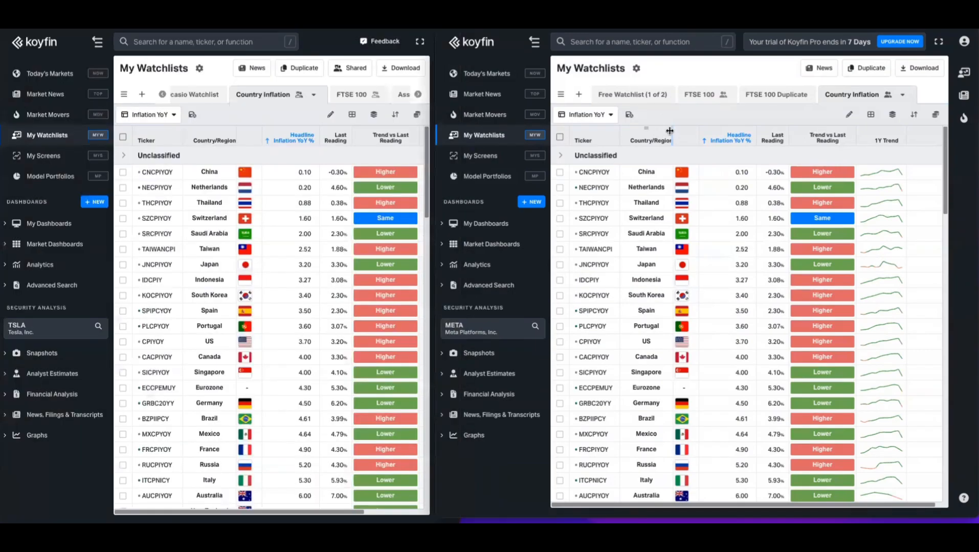
{"action": "left_click_drag", "start_coordinate": [674, 134], "coordinate": [735, 128]}
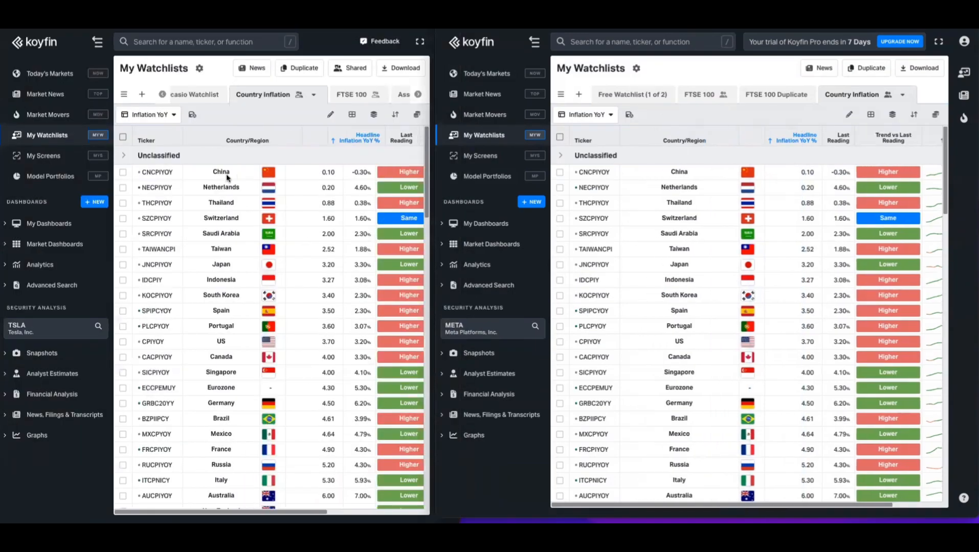